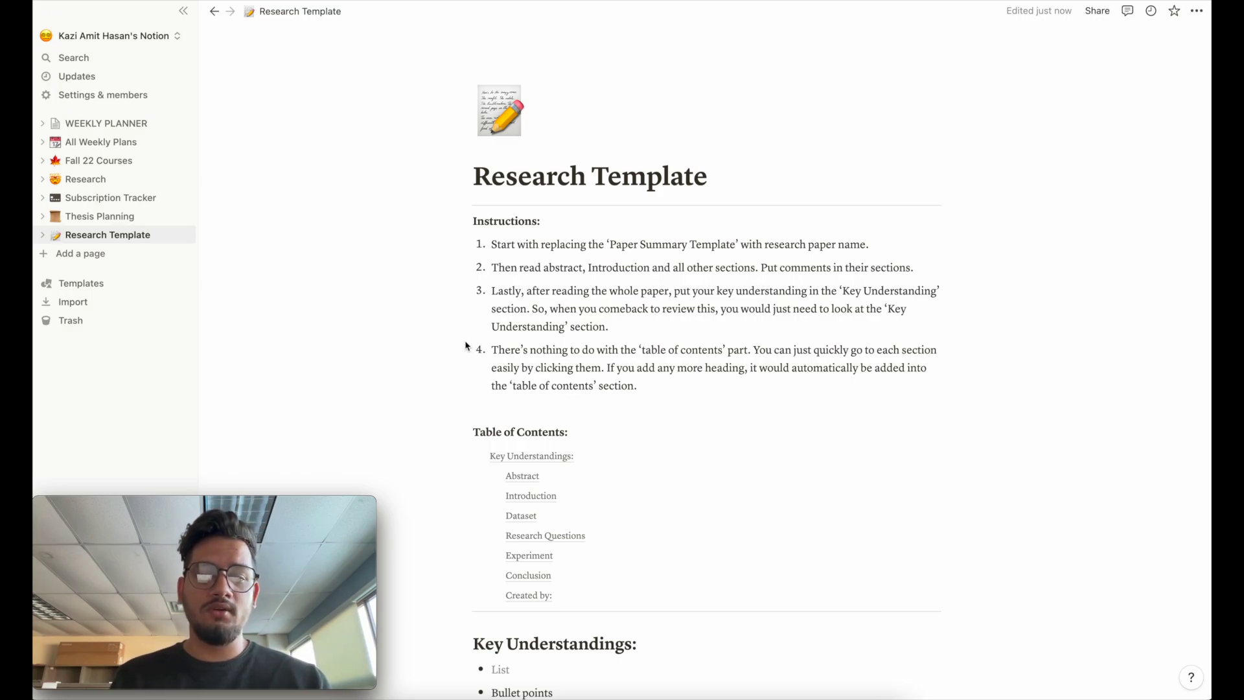
Step: Insert a bullet block below the Dataset heading noting the dataset was downloaded from github
scroll(466, 347, "down", 3)
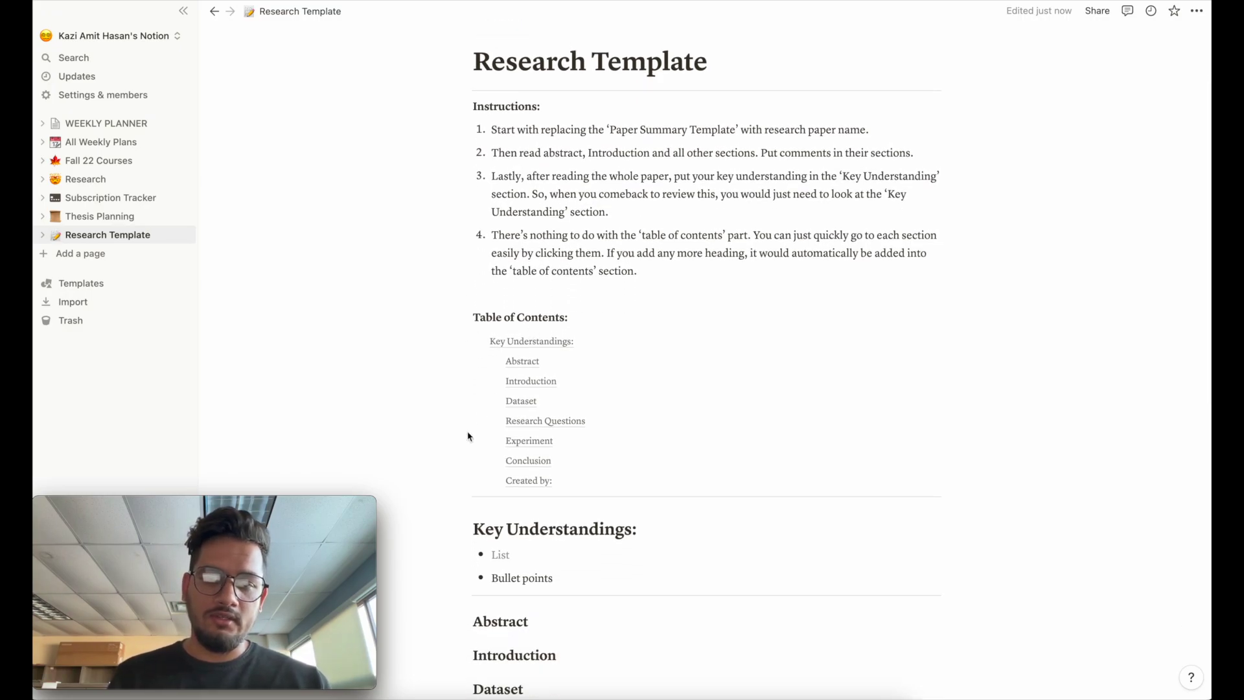
scroll(469, 436, "down", 3)
scroll(506, 481, "down", 2)
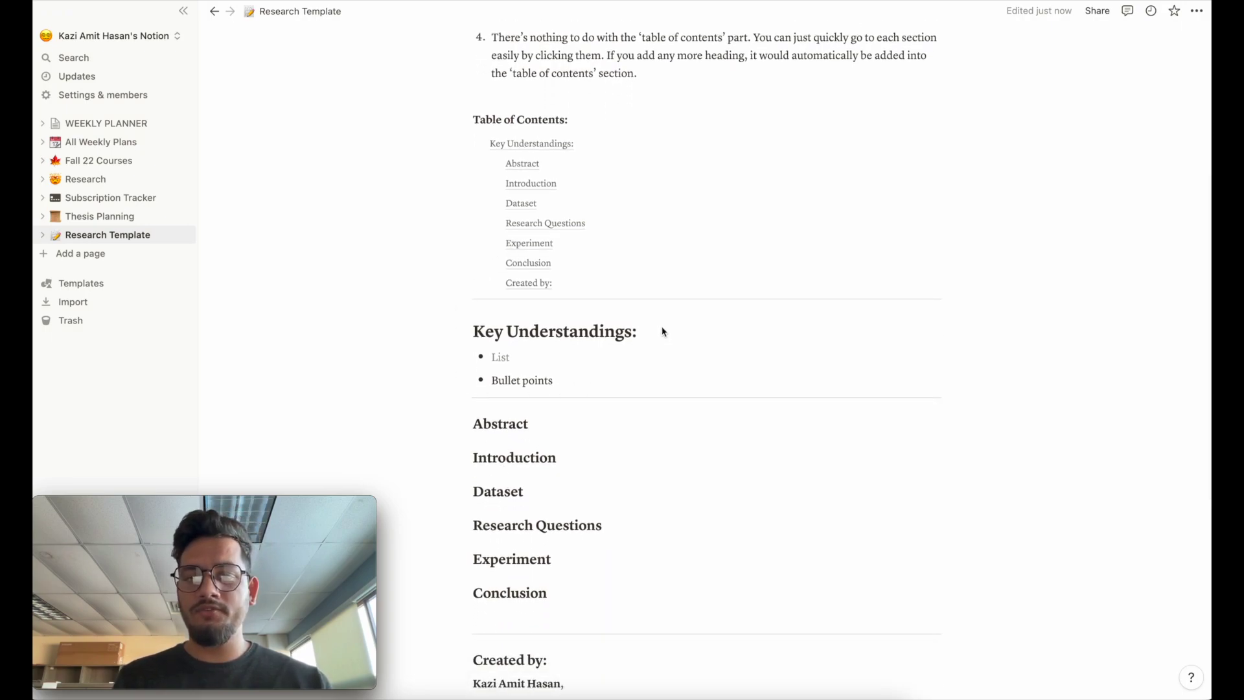
scroll(432, 366, "down", 3)
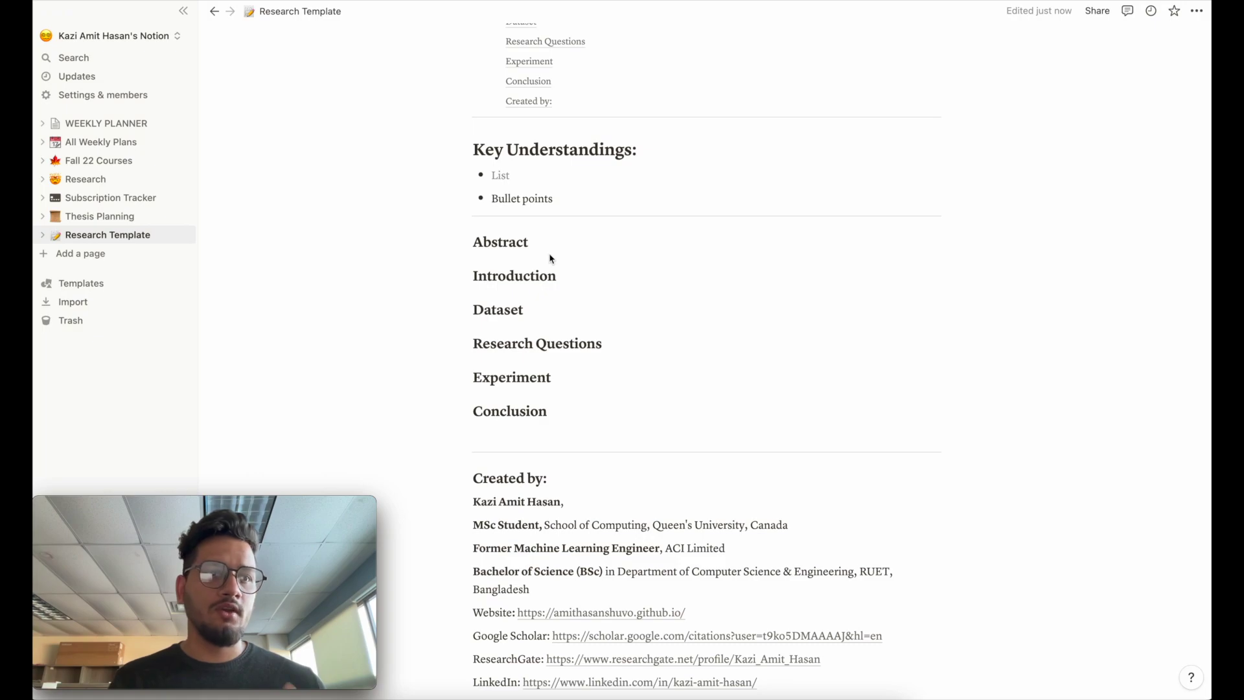
left_click(534, 311)
key("Return")
type("- ")
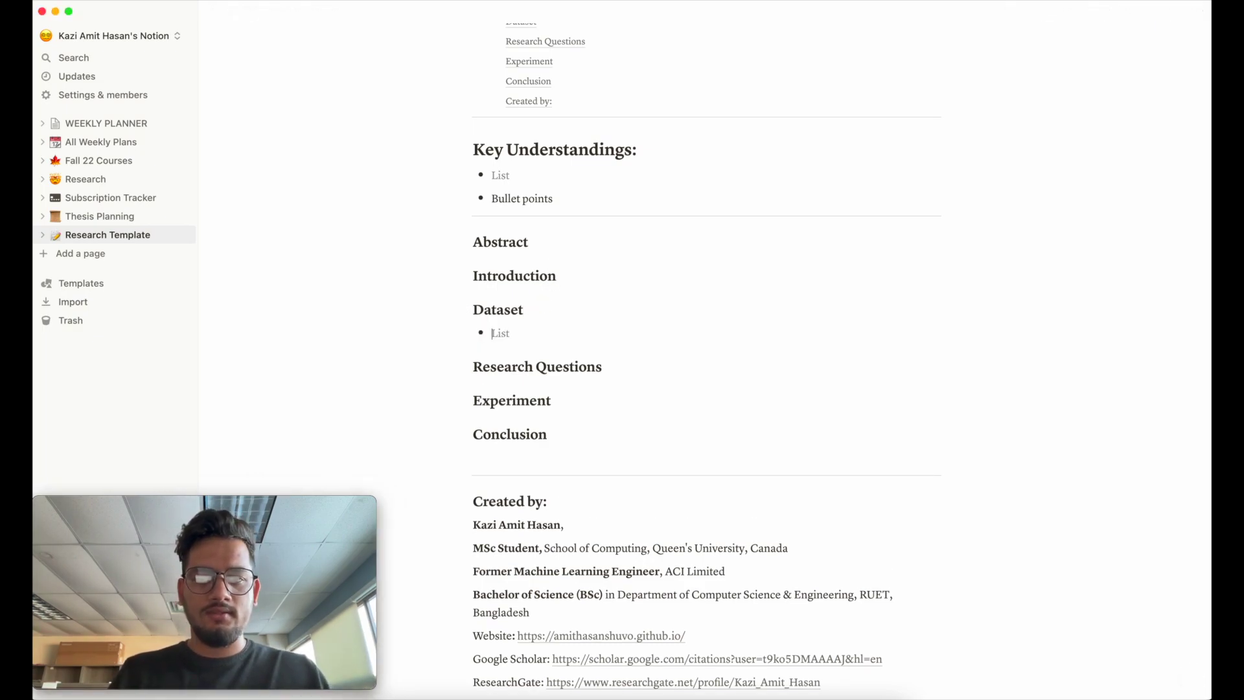
type("ther")
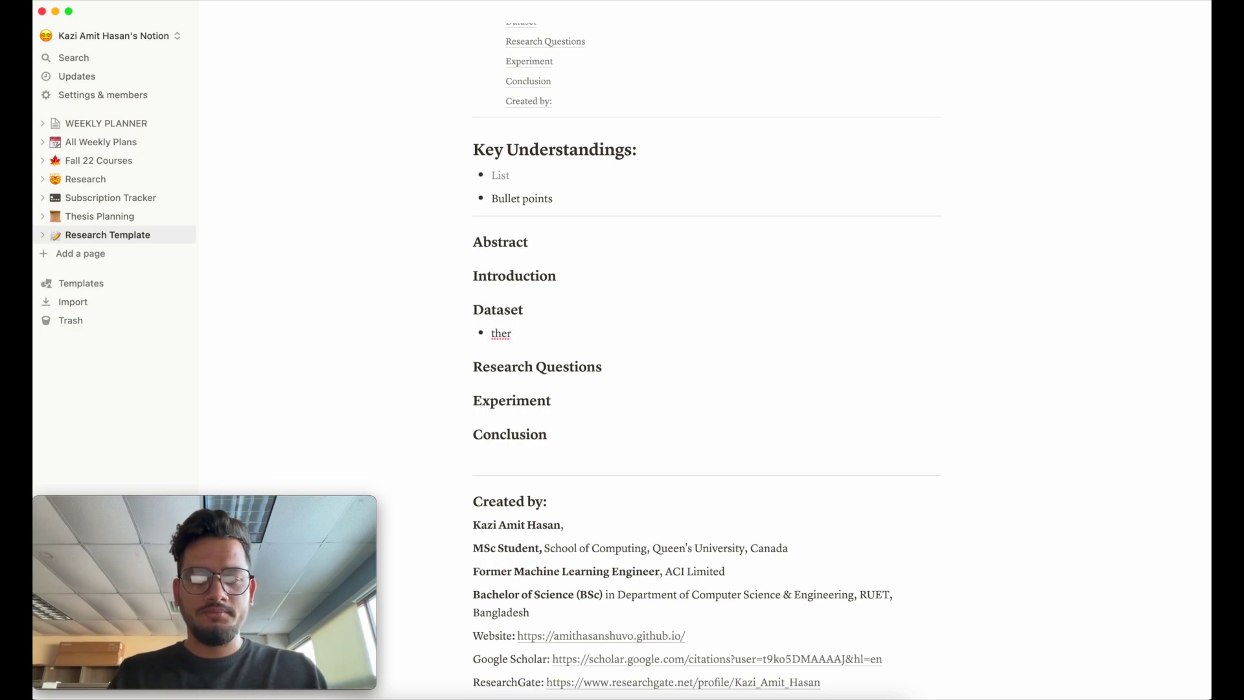
key("BackSpace")
type(" dataset was downloaded from github.")
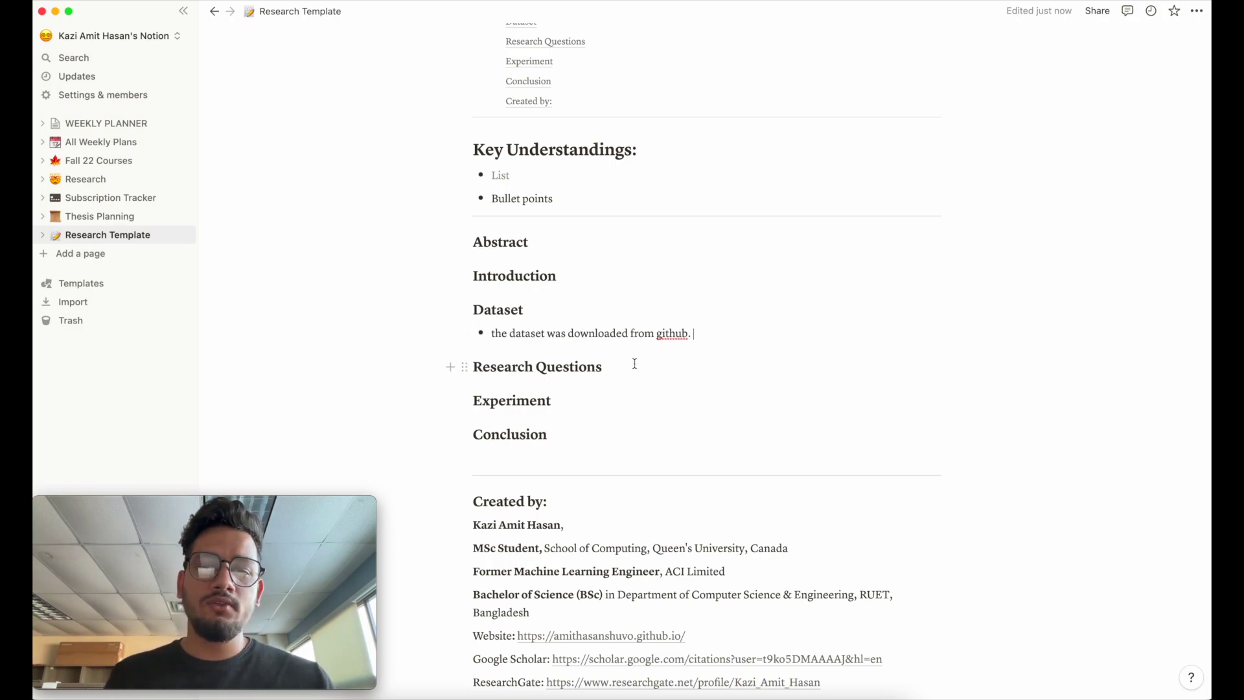
scroll(635, 364, "up", 1)
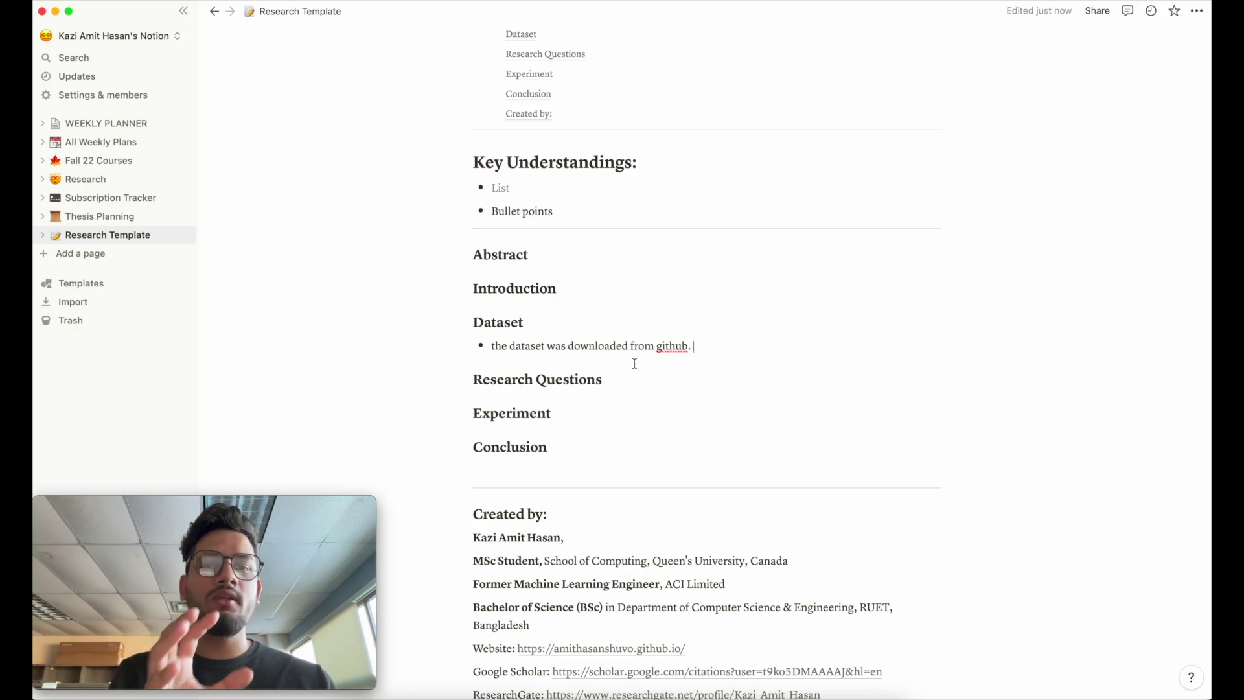
scroll(440, 320, "up", 10)
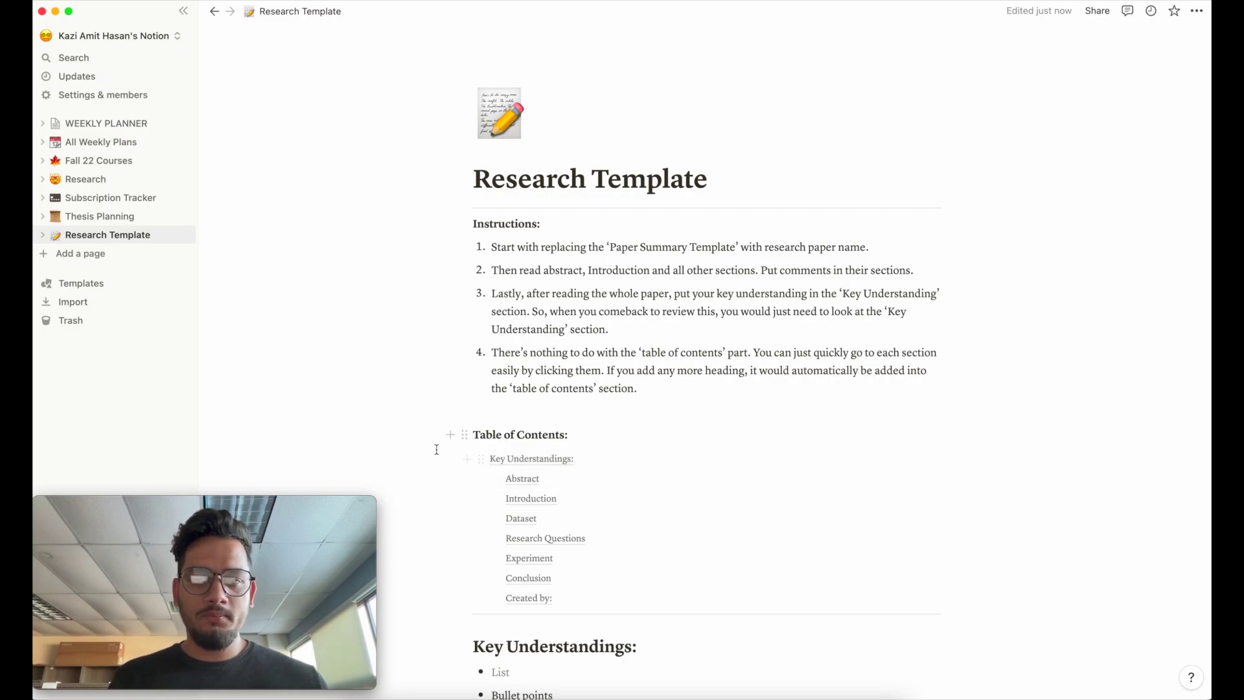
scroll(438, 449, "down", 3)
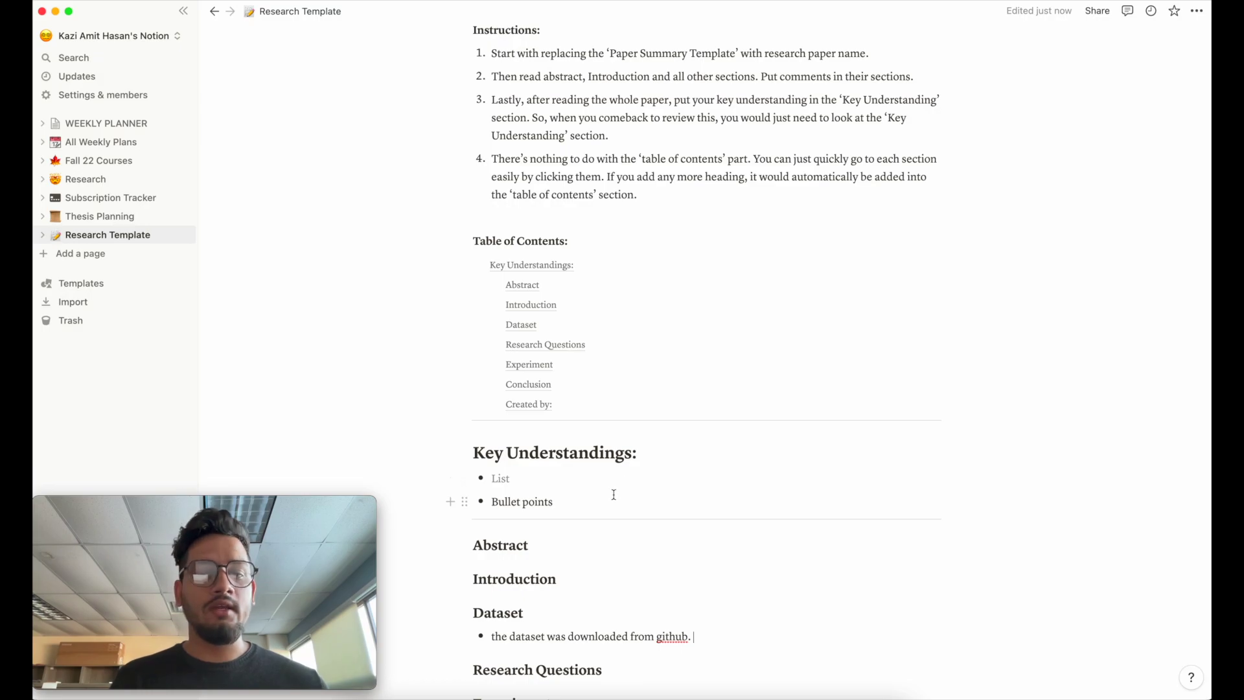
Step: Scroll to the Introduction heading and insert an empty block beneath it
scroll(619, 489, "down", 5)
scroll(613, 495, "down", 3)
scroll(613, 495, "up", 1)
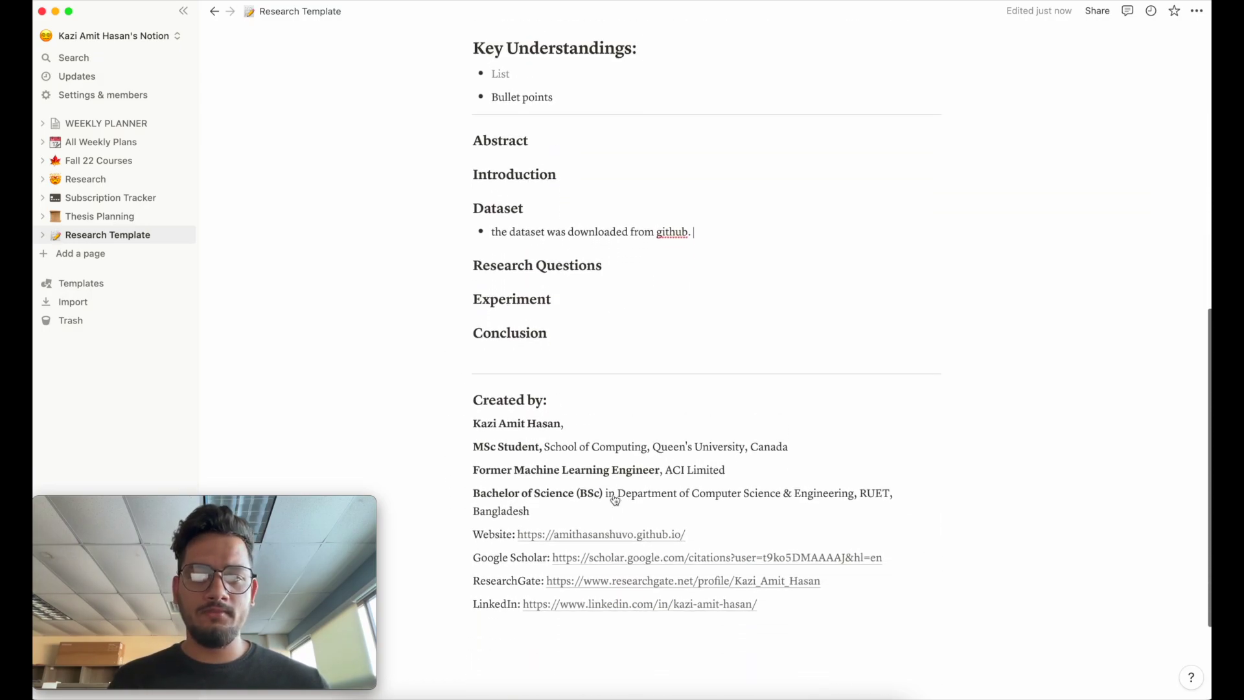
scroll(614, 498, "up", 9)
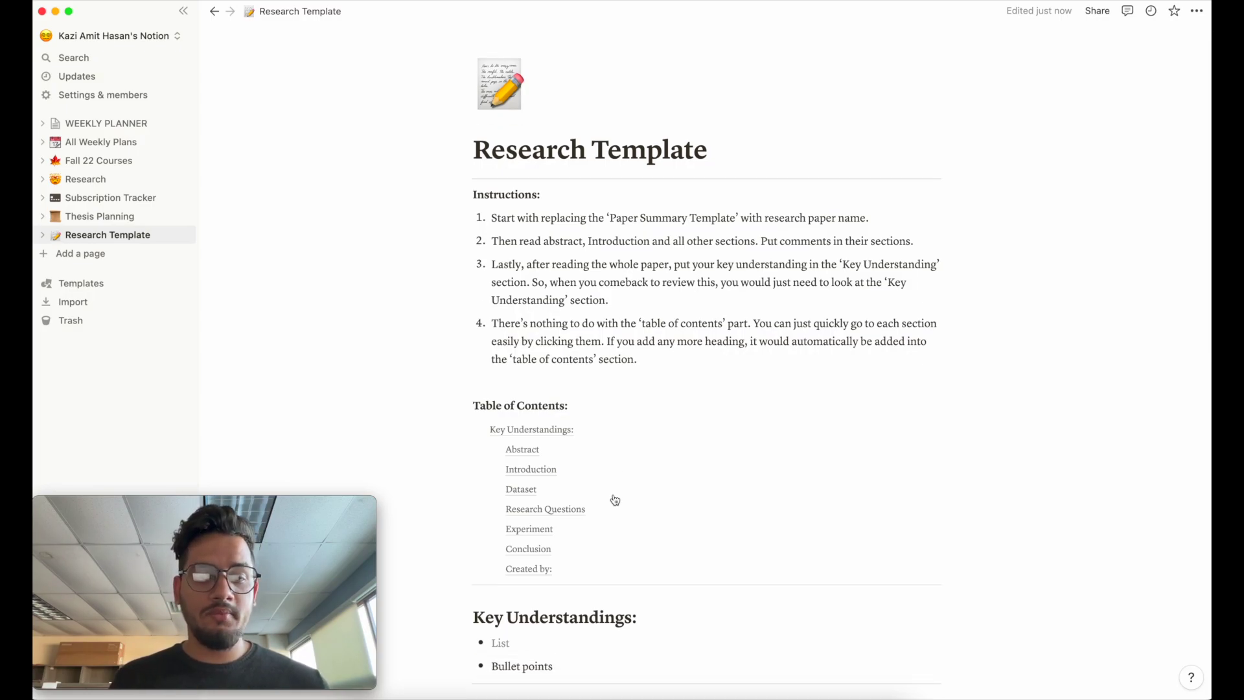
scroll(603, 483, "down", 7)
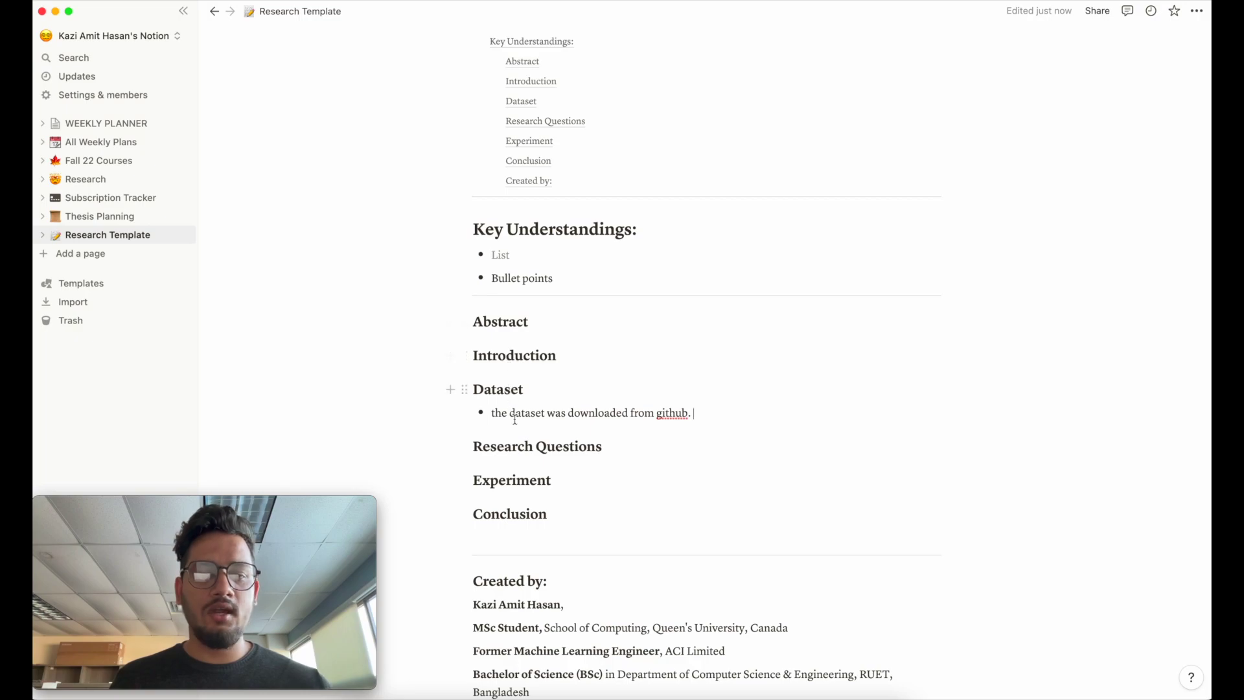
mouse_move(514, 356)
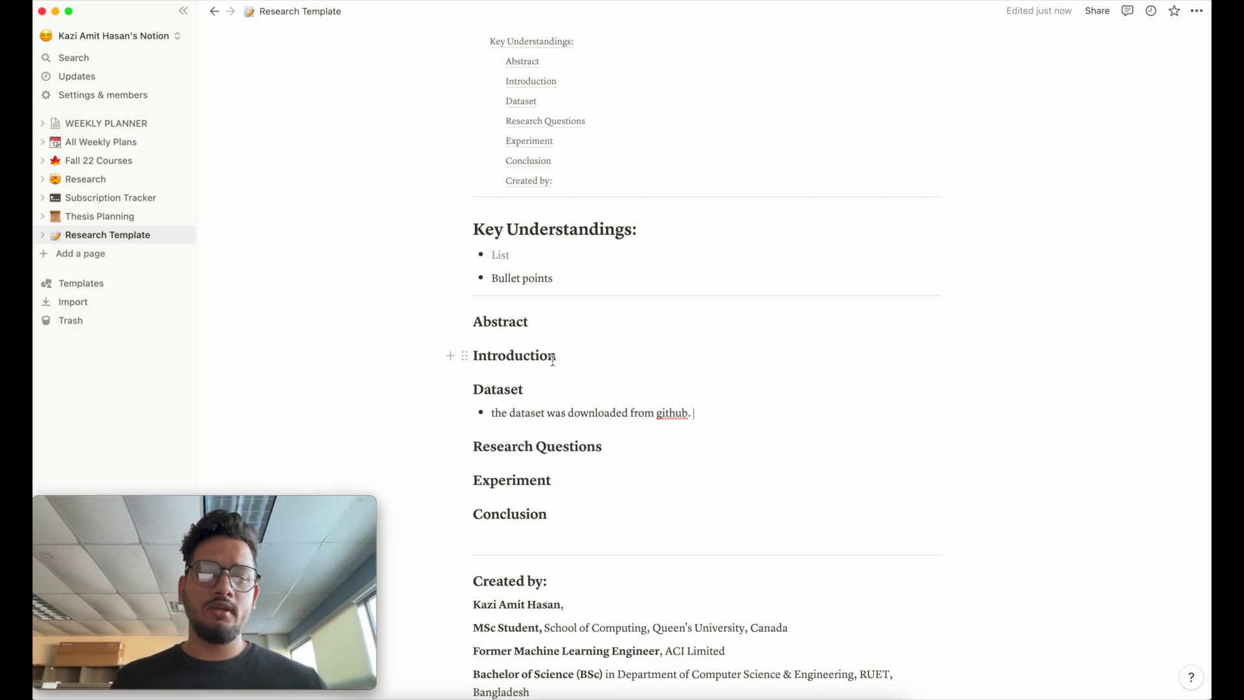
key("Return")
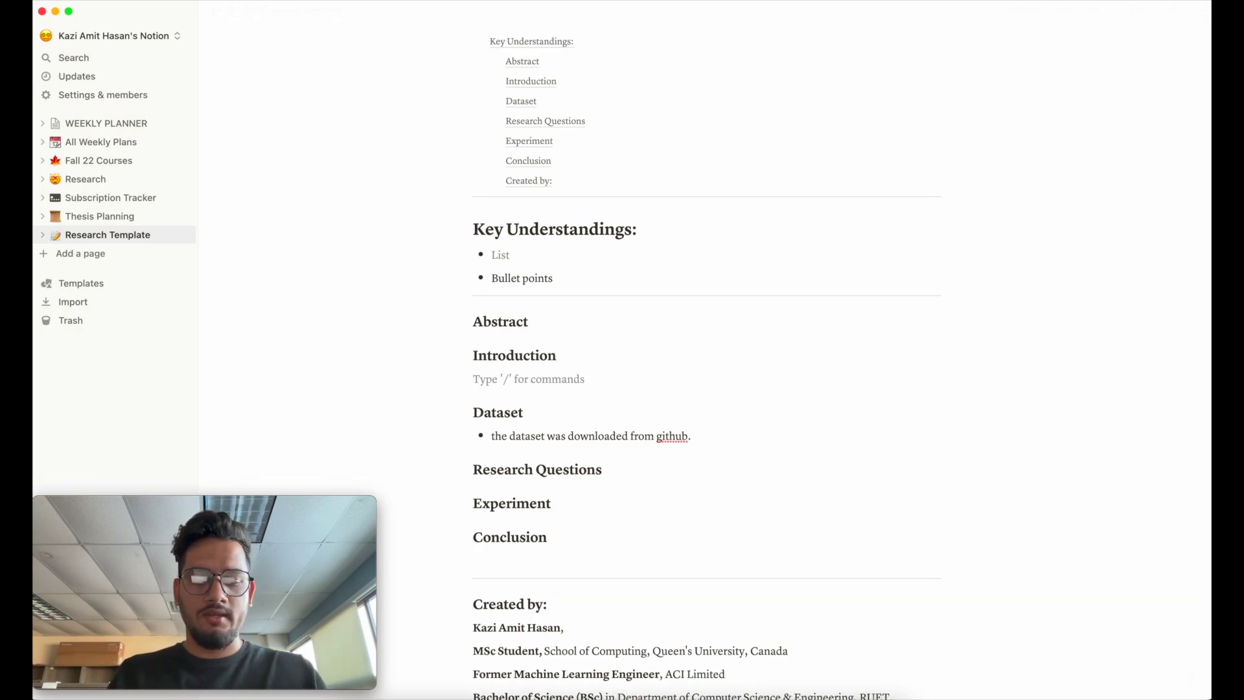
Step: Turn the empty block into a Heading 2 titled 'Related work' using the /head menu
type("/head")
key("Down")
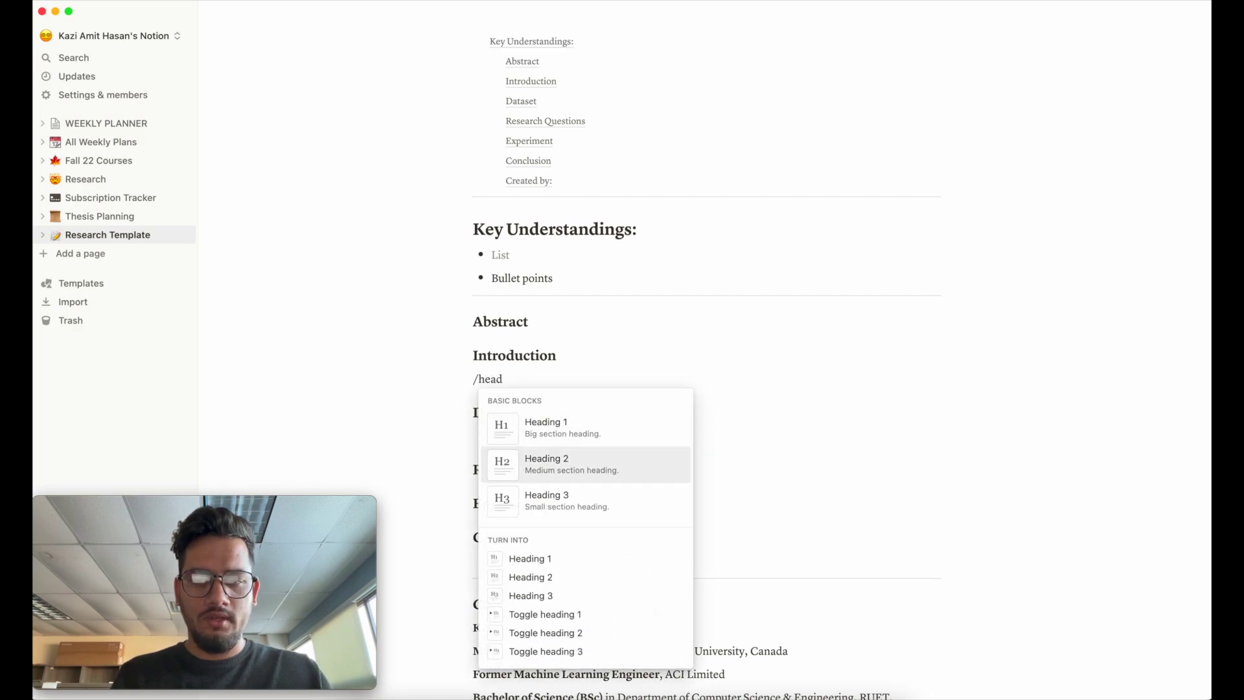
key("Return")
type("Related")
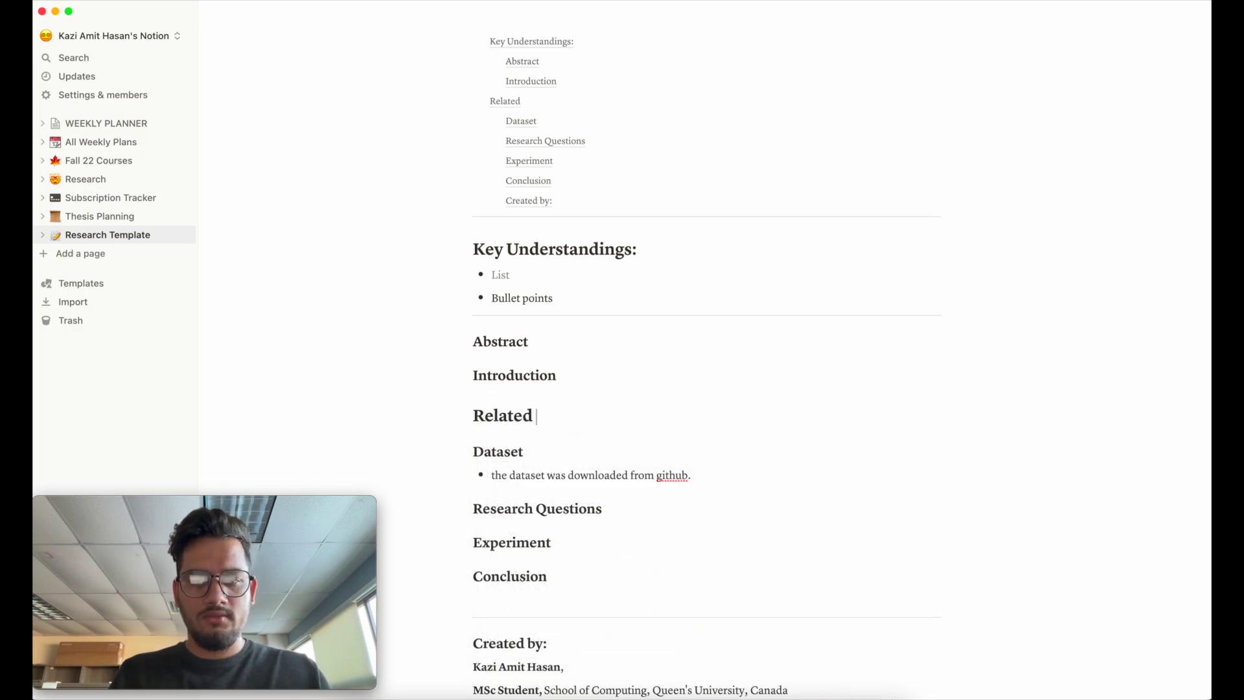
type(" work")
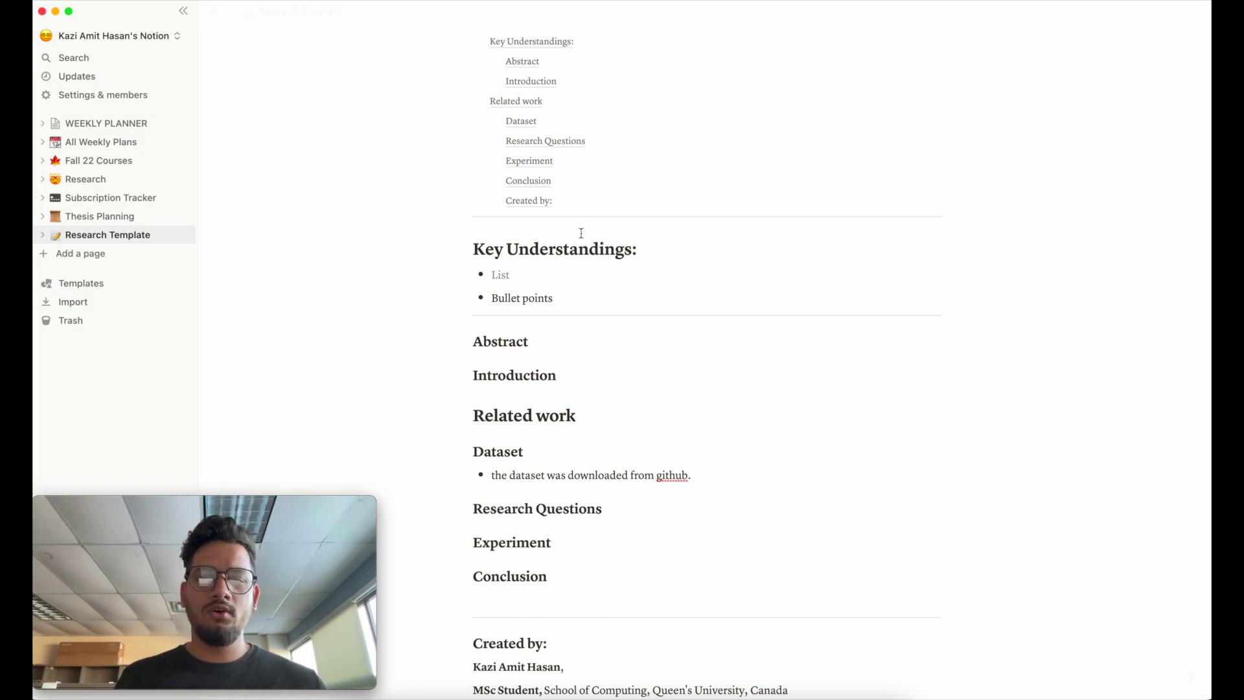
scroll(438, 254, "up", 10)
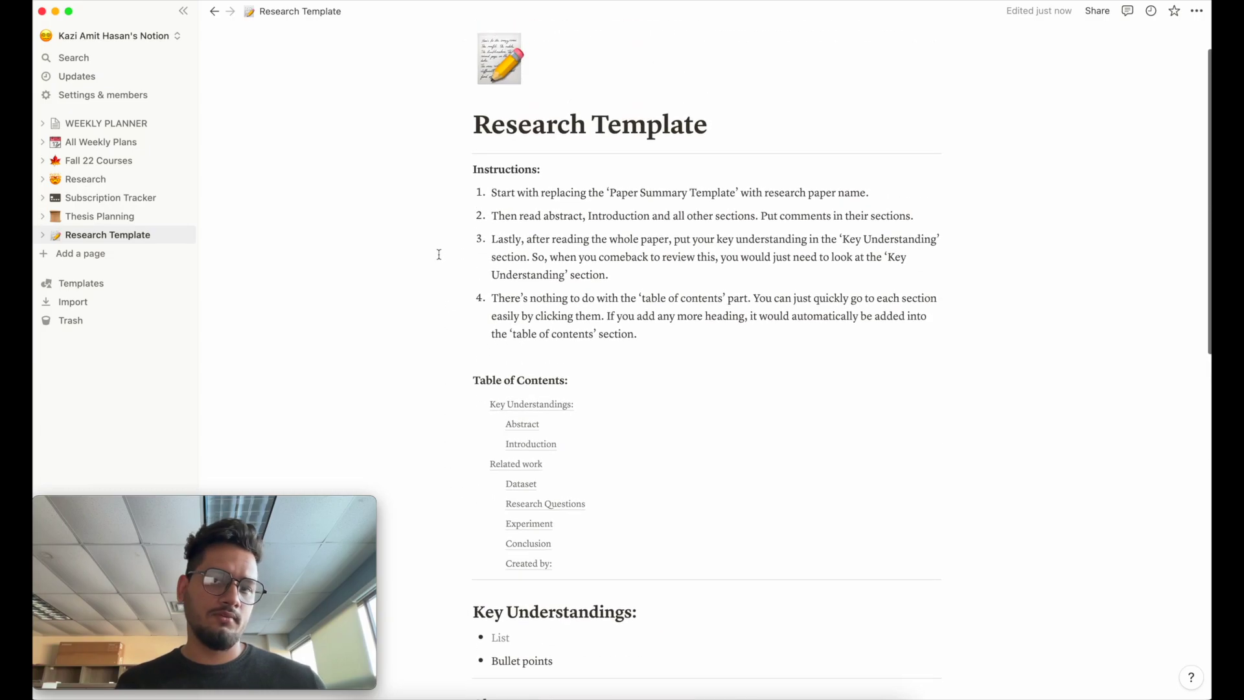